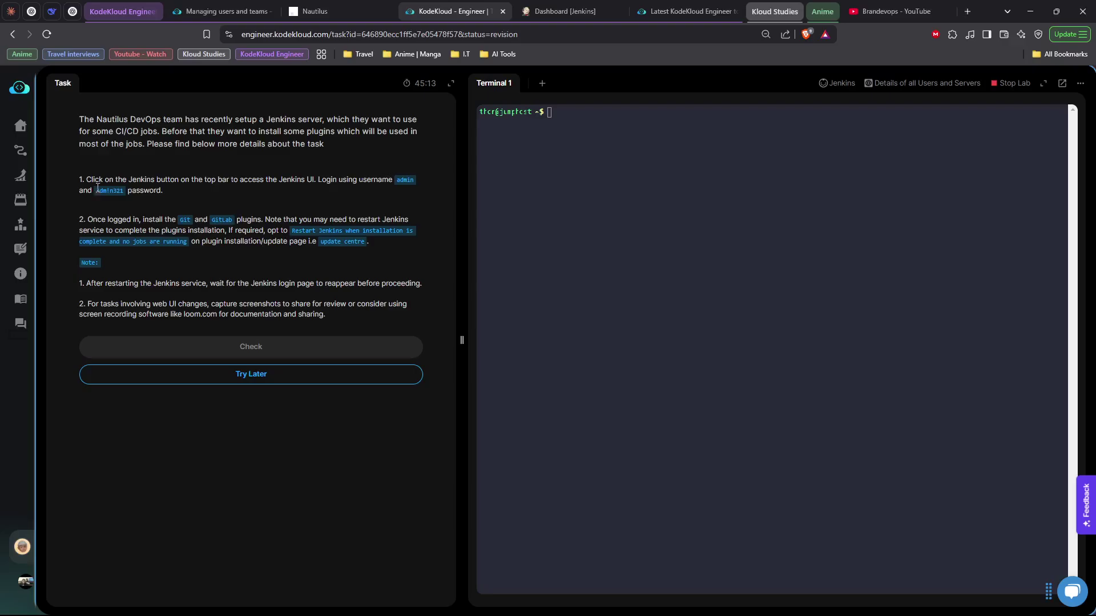
Copy the Jenkins admin password from the task description and open the lab's Jenkins UI.
{"action": "left_click_drag", "start_coordinate": [95, 191], "coordinate": [124, 190]}
{"action": "right_click", "coordinate": [122, 194]}
{"action": "left_click", "coordinate": [152, 201]}
{"action": "left_click", "coordinate": [214, 206]}
{"action": "left_click", "coordinate": [841, 83]}
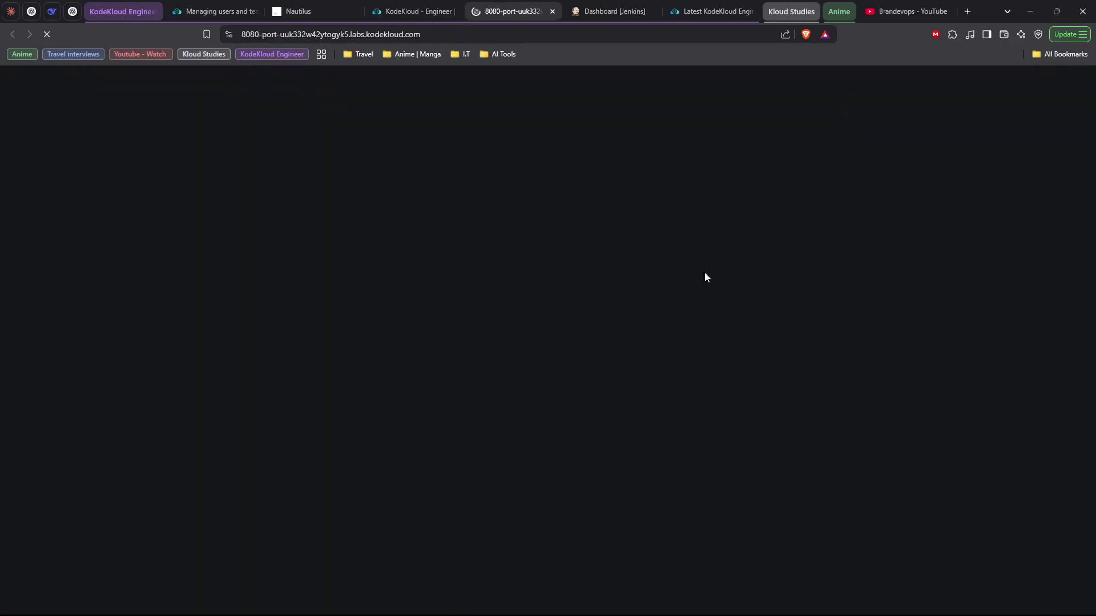
Sign in to Jenkins as admin with the copied account password, and decline to have the browser save it.
{"action": "left_click", "coordinate": [656, 306]}
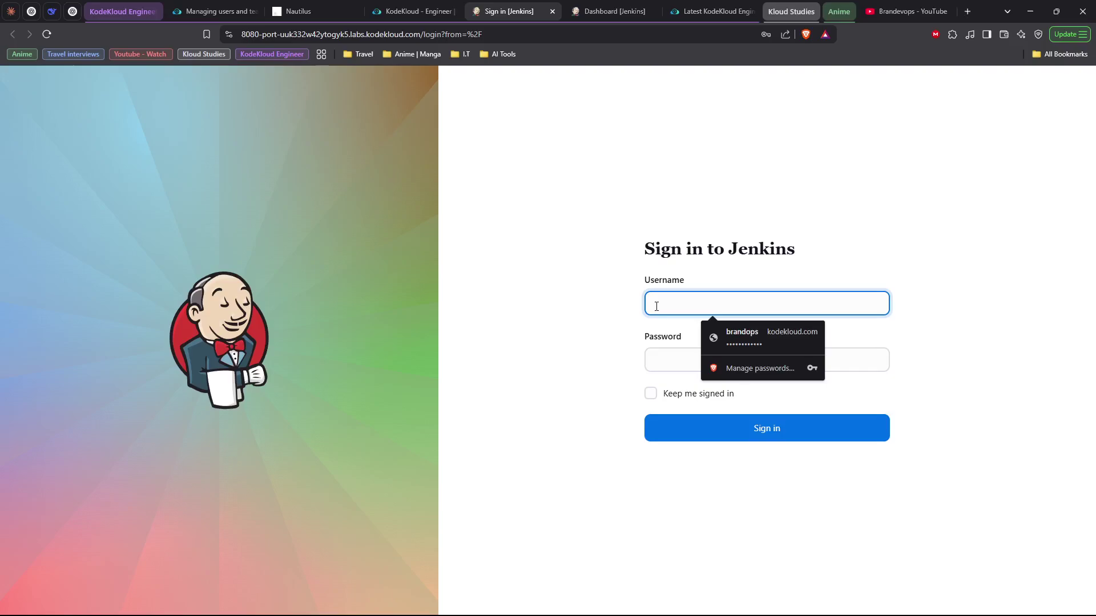
{"action": "type", "text": "admin"}
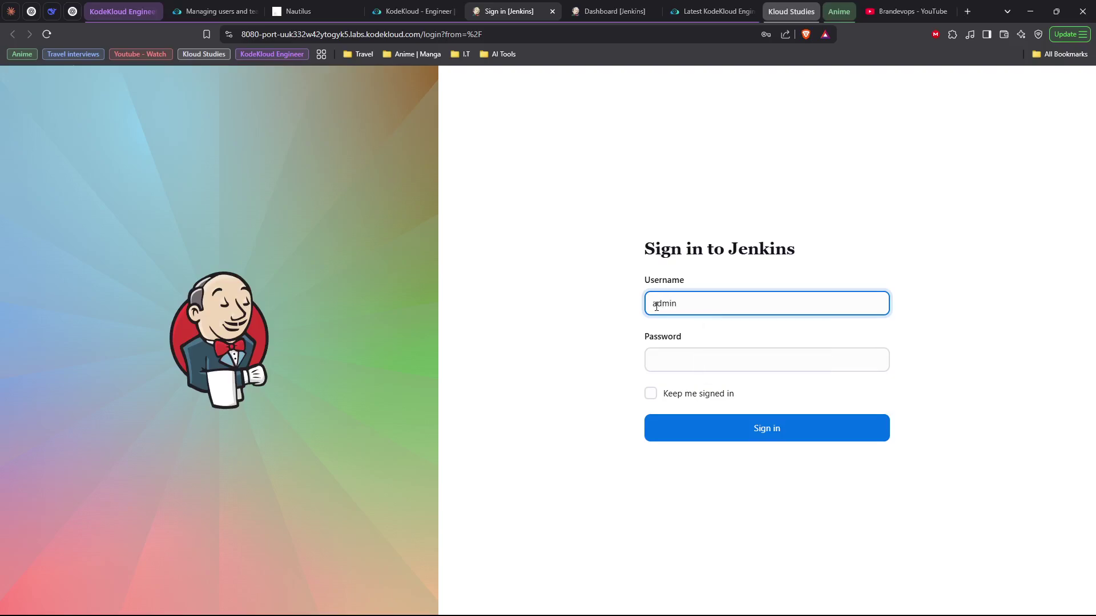
{"action": "left_click", "coordinate": [676, 360]}
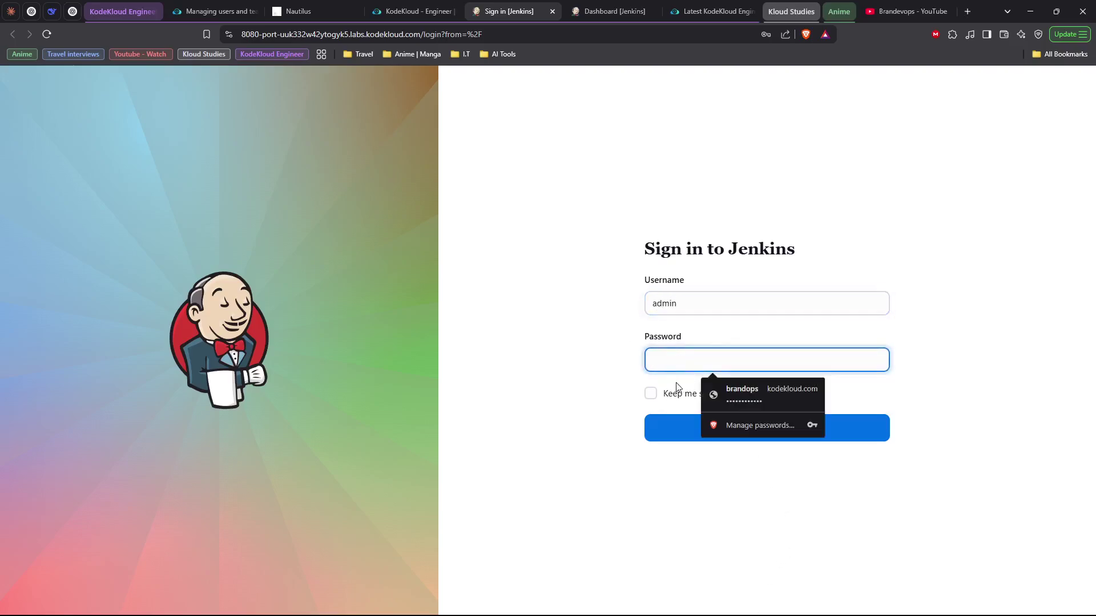
{"action": "right_click", "coordinate": [689, 362]}
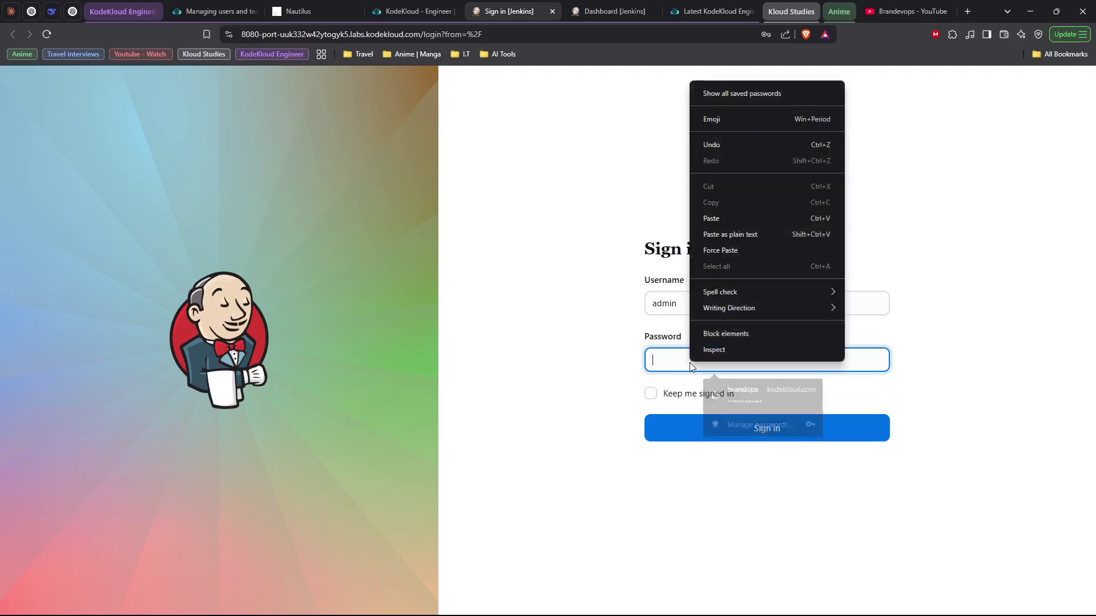
{"action": "left_click", "coordinate": [748, 221]}
{"action": "left_click", "coordinate": [708, 441]}
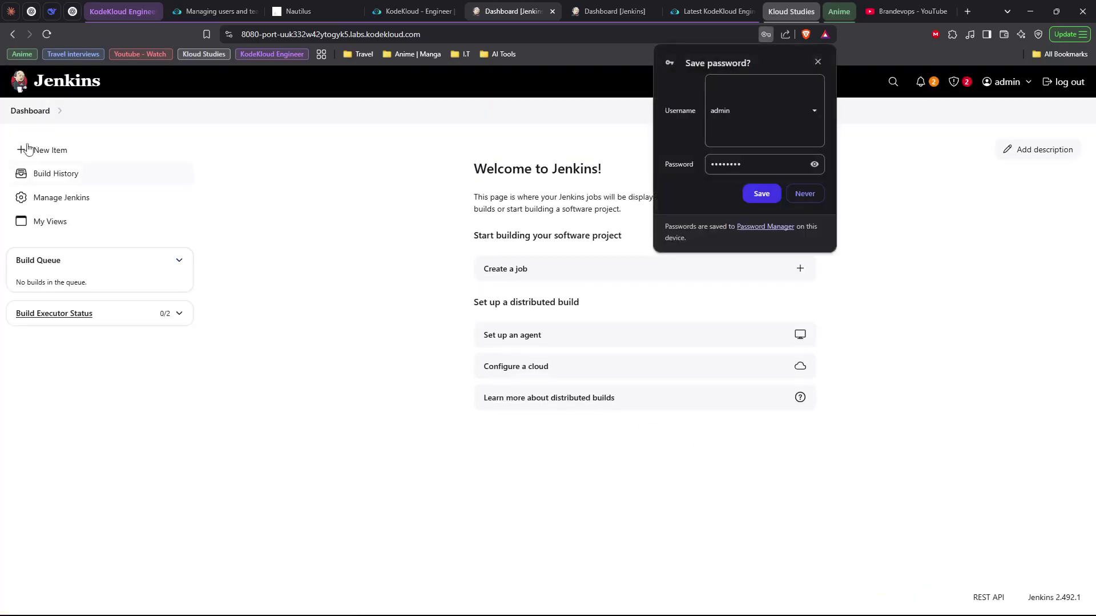
{"action": "left_click", "coordinate": [807, 194]}
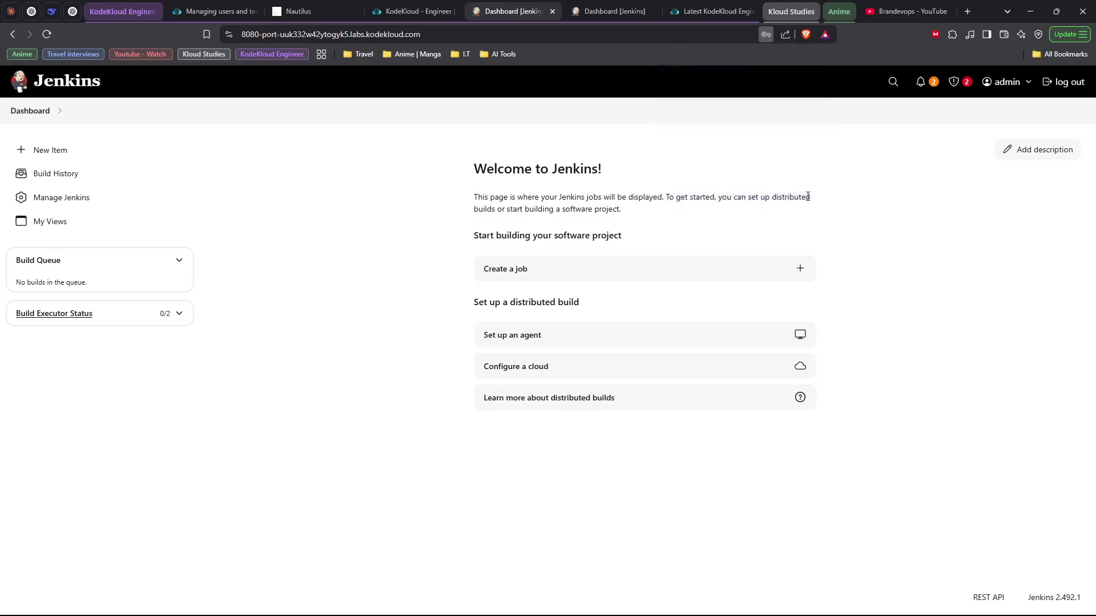
Open the list of available plugins in the Jenkins plugin management settings.
{"action": "left_click", "coordinate": [51, 197]}
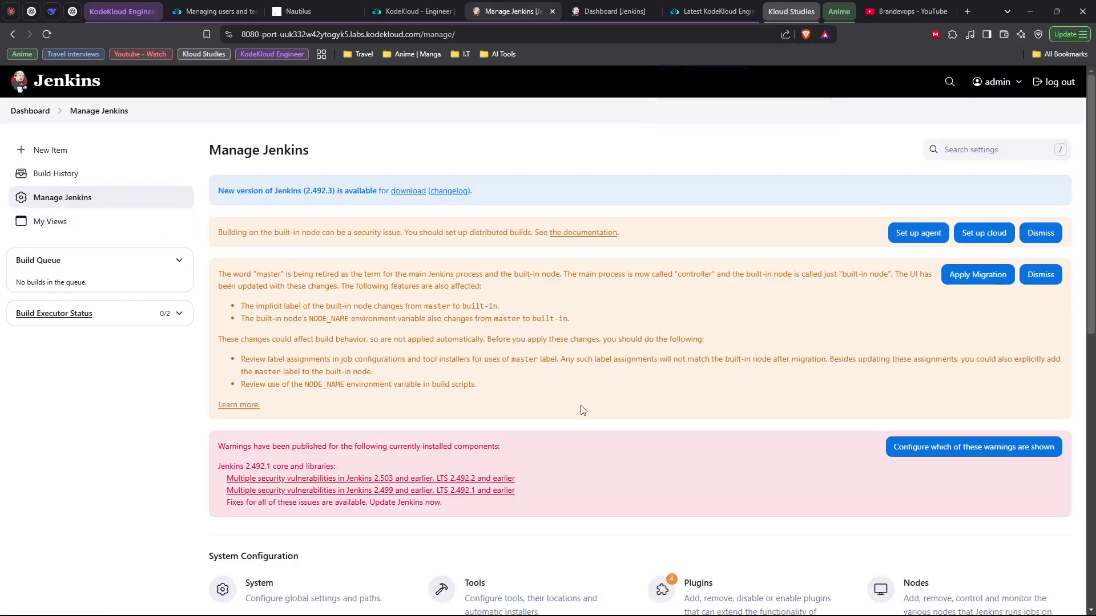
{"action": "scroll", "coordinate": [580, 408], "scroll_direction": "down", "scroll_amount": 5}
{"action": "left_click", "coordinate": [688, 283]}
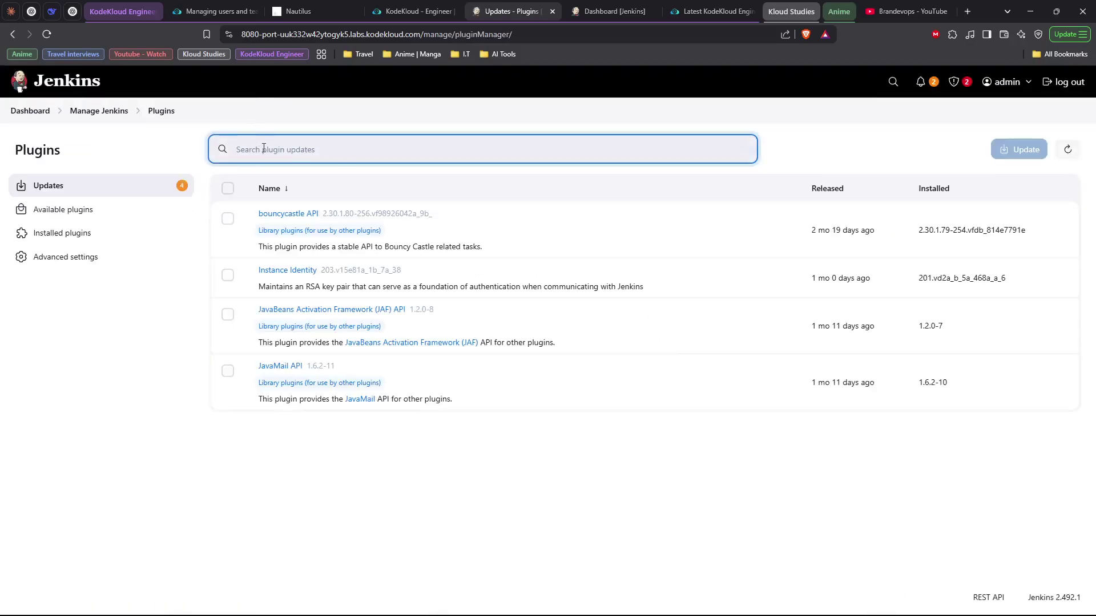
{"action": "type", "text": "g"}
{"action": "left_click", "coordinate": [90, 212]}
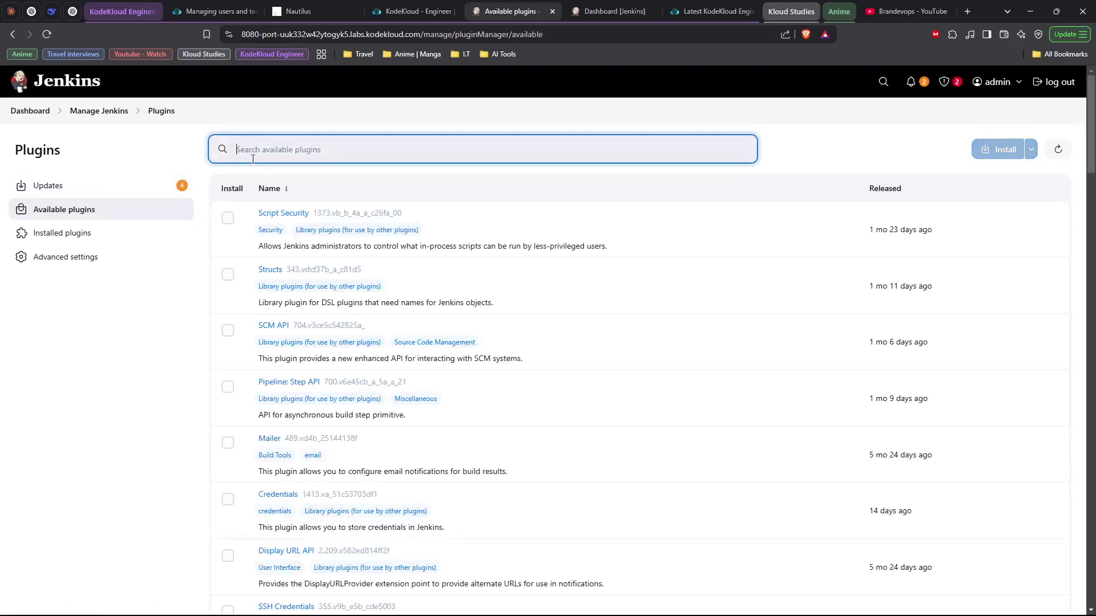
Find the Git and GitLab plugins among the available plugins, select both and install them.
{"action": "type", "text": "git"}
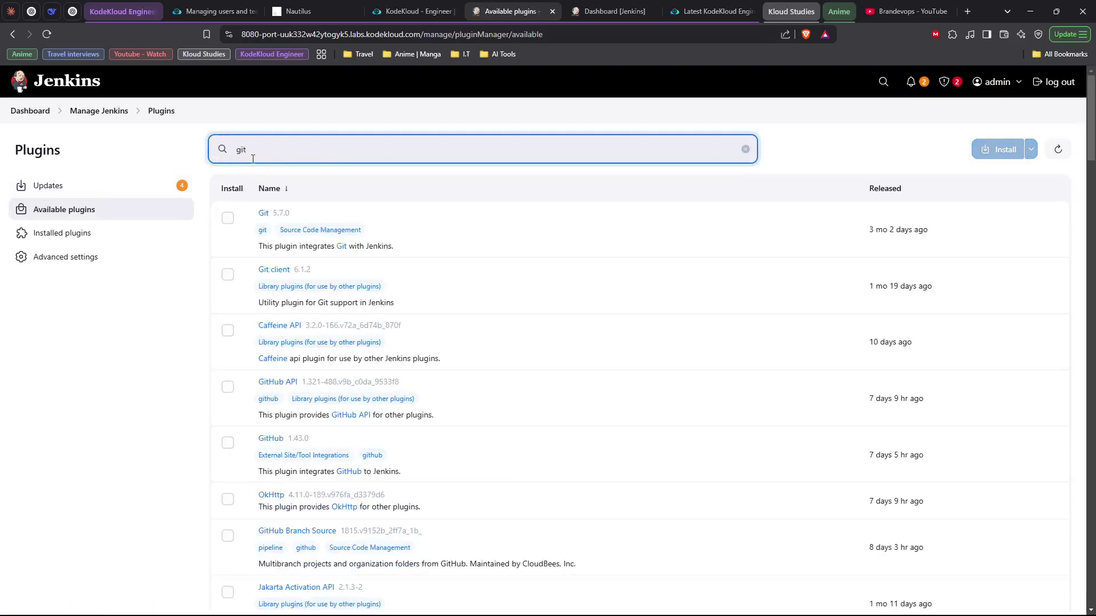
{"action": "left_click", "coordinate": [227, 217]}
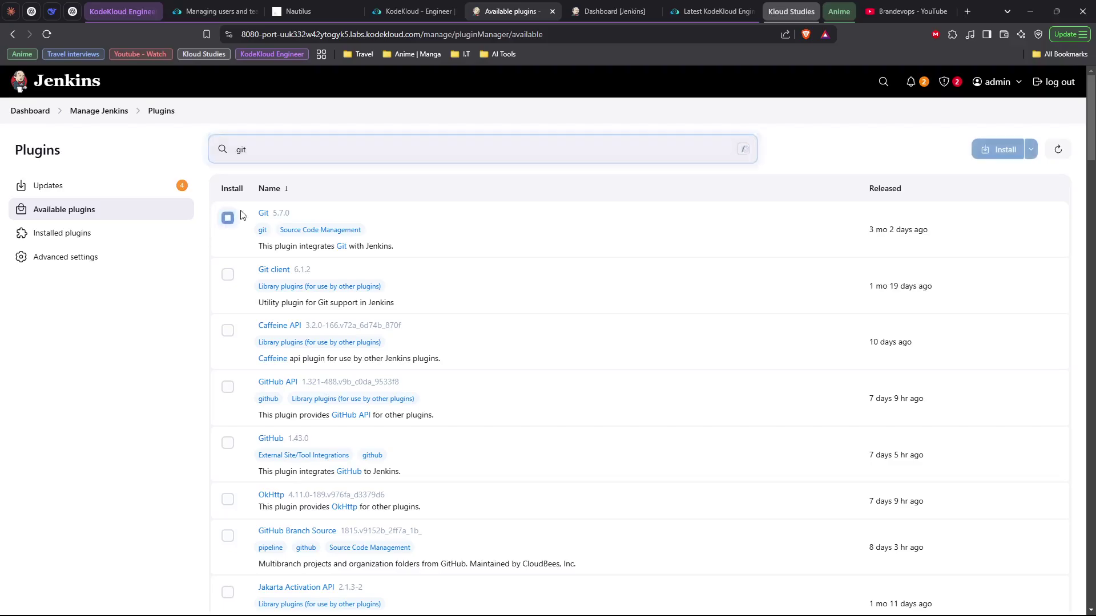
{"action": "left_click", "coordinate": [266, 154]}
{"action": "type", "text": "la"}
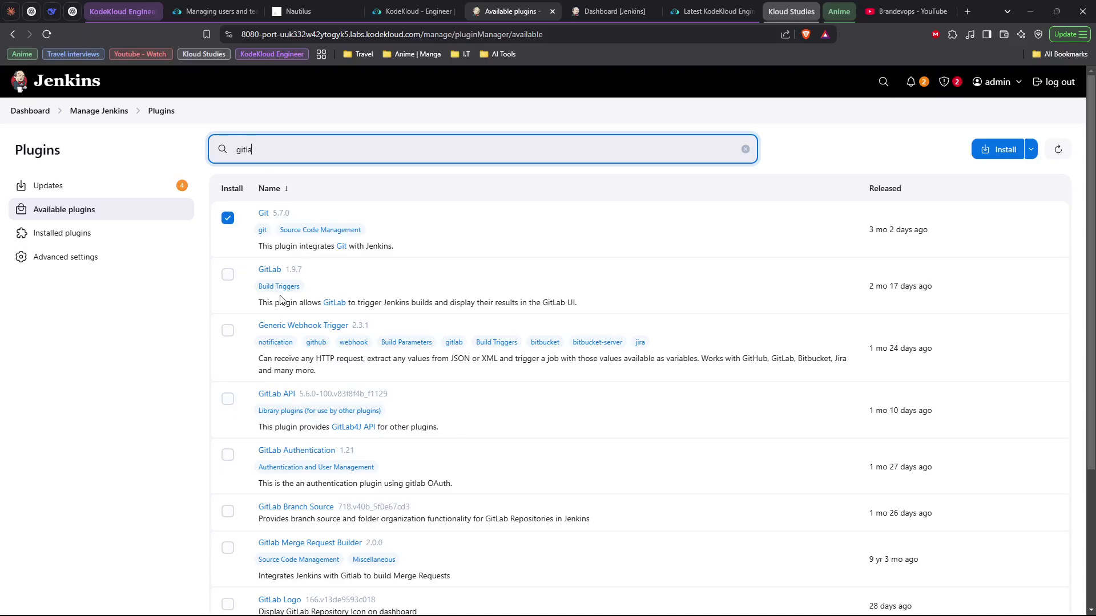
{"action": "left_click", "coordinate": [230, 285]}
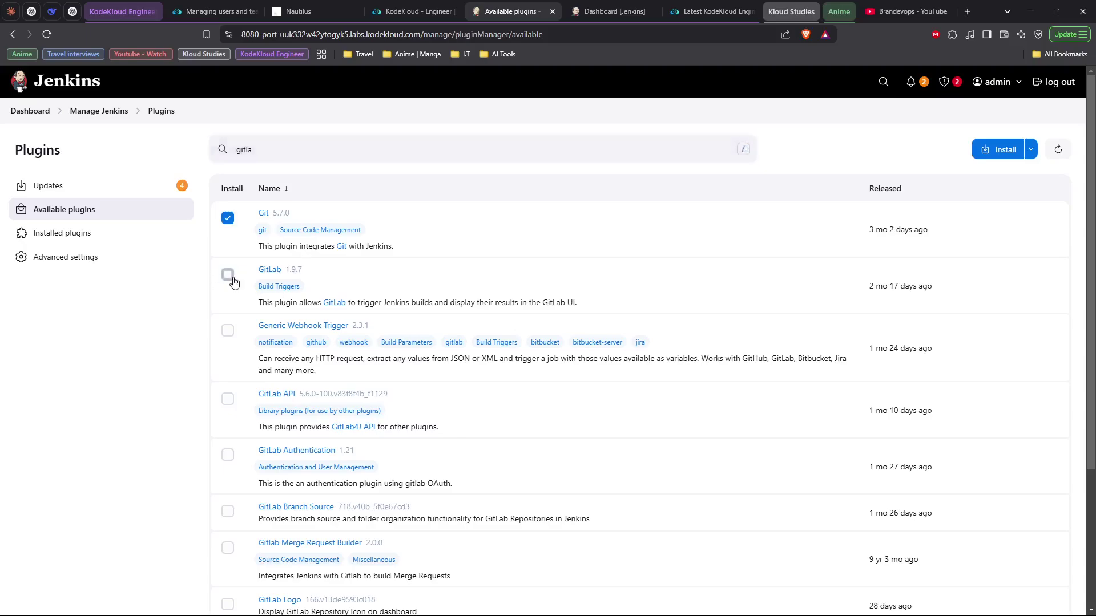
{"action": "left_click", "coordinate": [228, 275]}
{"action": "left_click", "coordinate": [992, 150]}
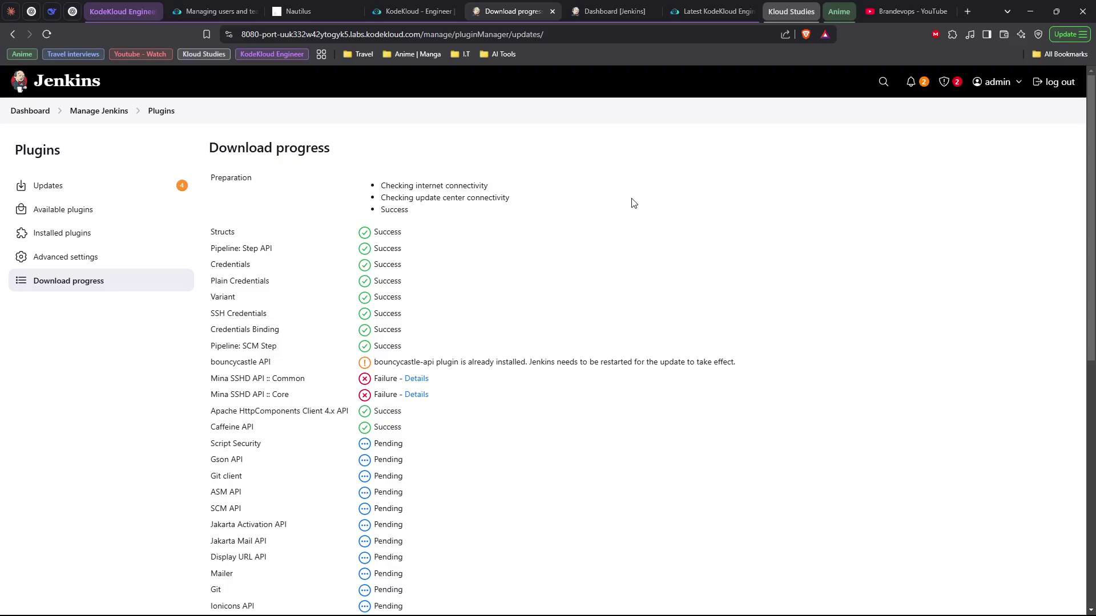
Follow the plugin download progress and set Jenkins to restart when installation is complete and no jobs are running.
{"action": "scroll", "coordinate": [611, 217], "scroll_direction": "down", "scroll_amount": 3}
{"action": "scroll", "coordinate": [580, 248], "scroll_direction": "down", "scroll_amount": 1}
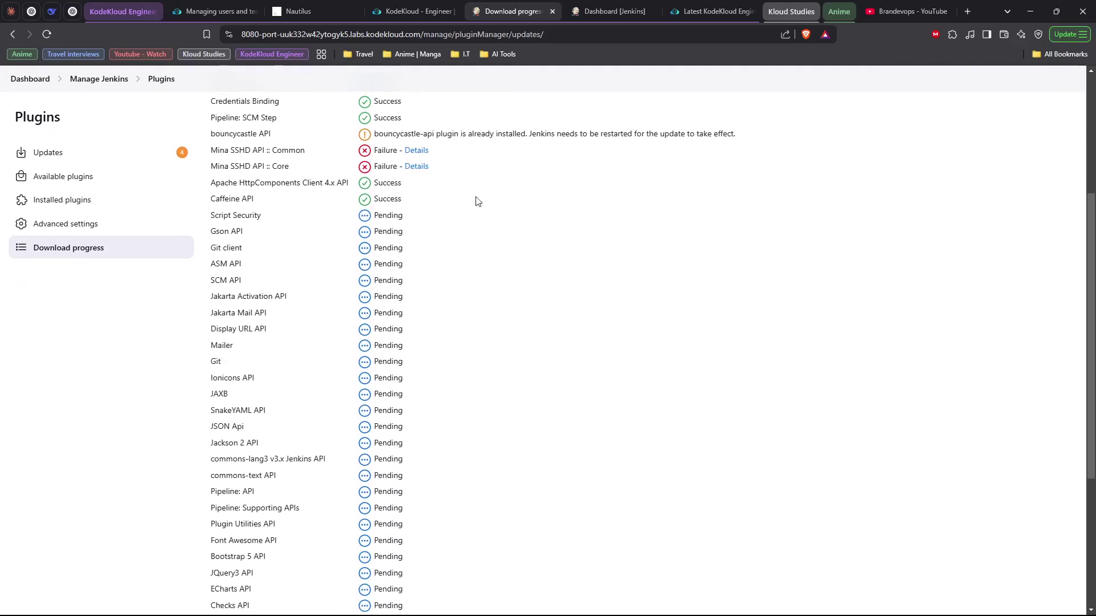
{"action": "scroll", "coordinate": [387, 210], "scroll_direction": "down", "scroll_amount": 1}
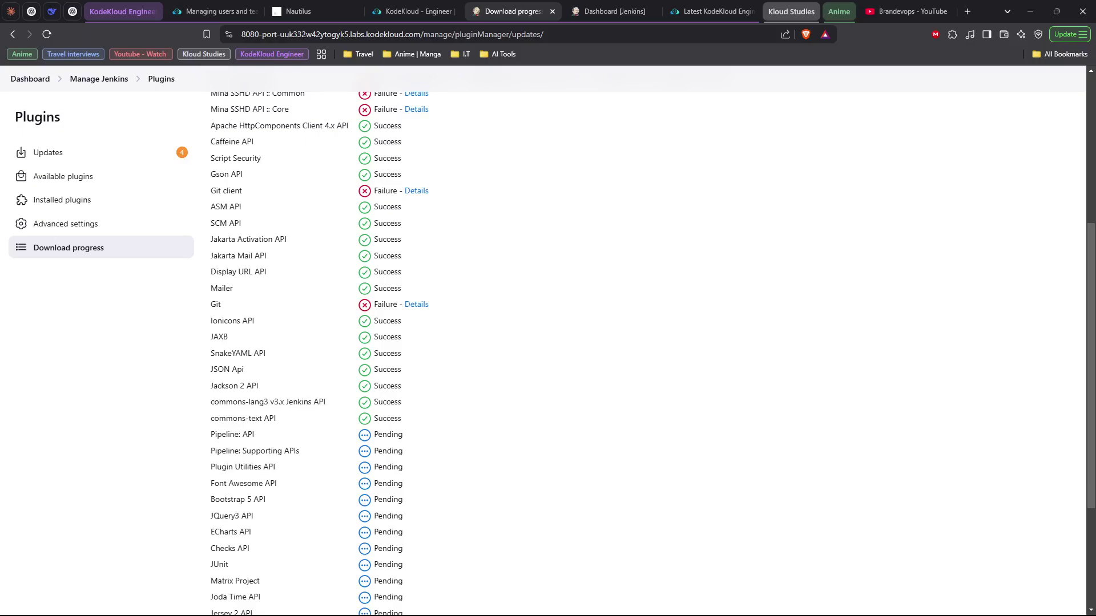
{"action": "scroll", "coordinate": [345, 428], "scroll_direction": "down", "scroll_amount": 2}
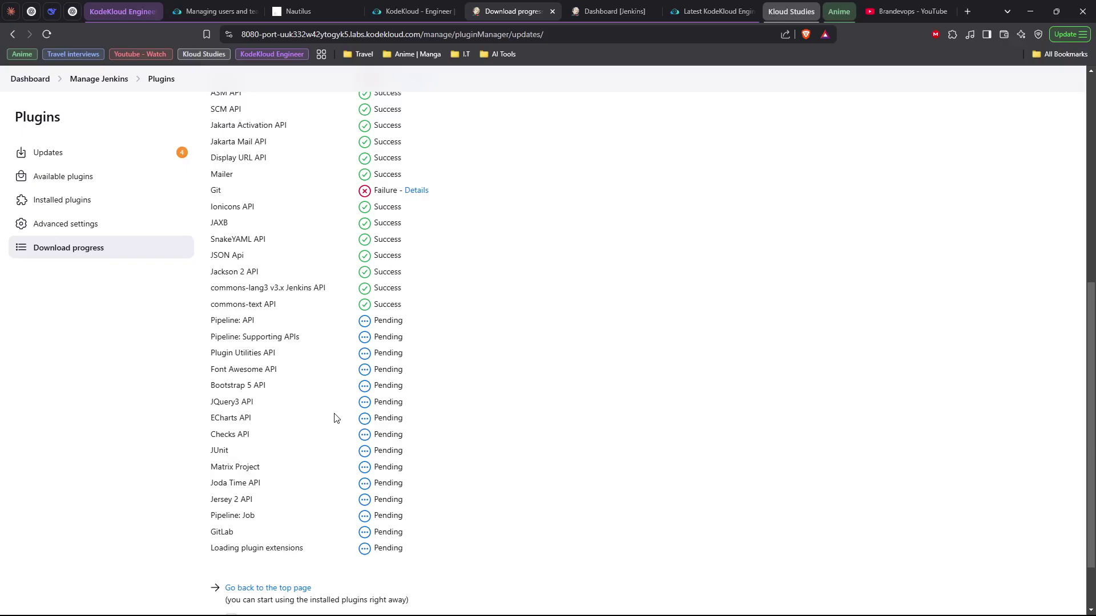
{"action": "scroll", "coordinate": [335, 419], "scroll_direction": "down", "scroll_amount": 1}
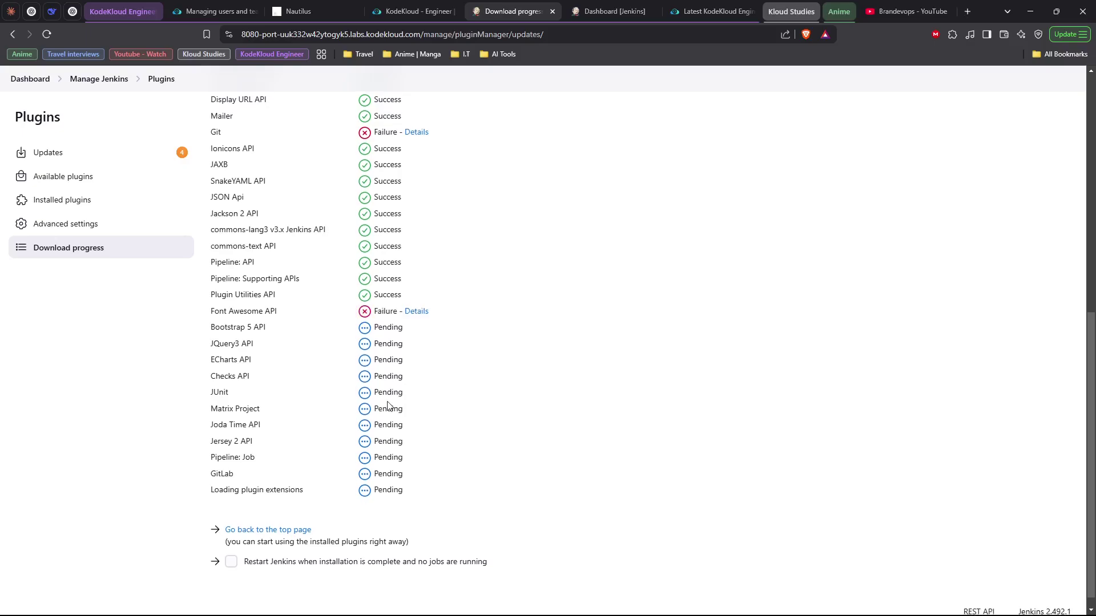
{"action": "scroll", "coordinate": [388, 405], "scroll_direction": "down", "scroll_amount": 1}
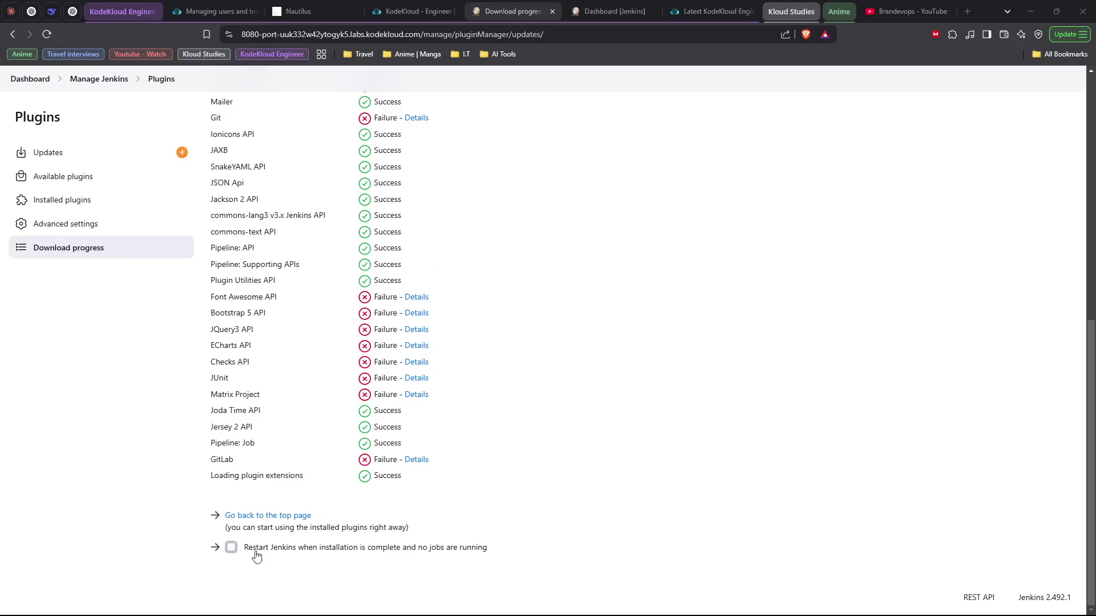
{"action": "left_click", "coordinate": [231, 548]}
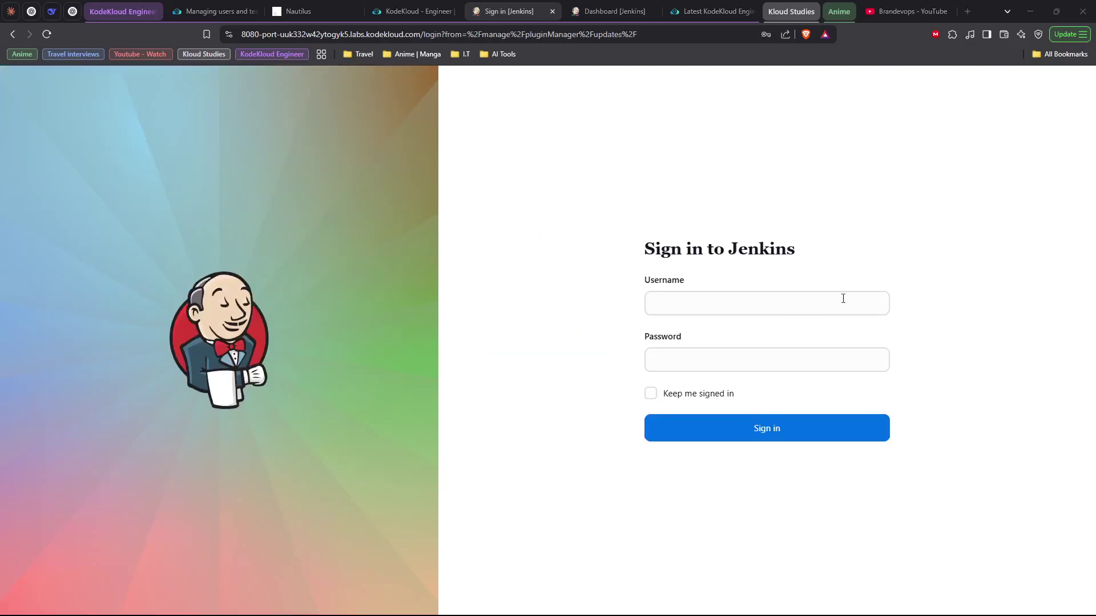
Sign back in to the restarted Jenkins as admin, pasting the account password.
{"action": "left_click", "coordinate": [781, 307]}
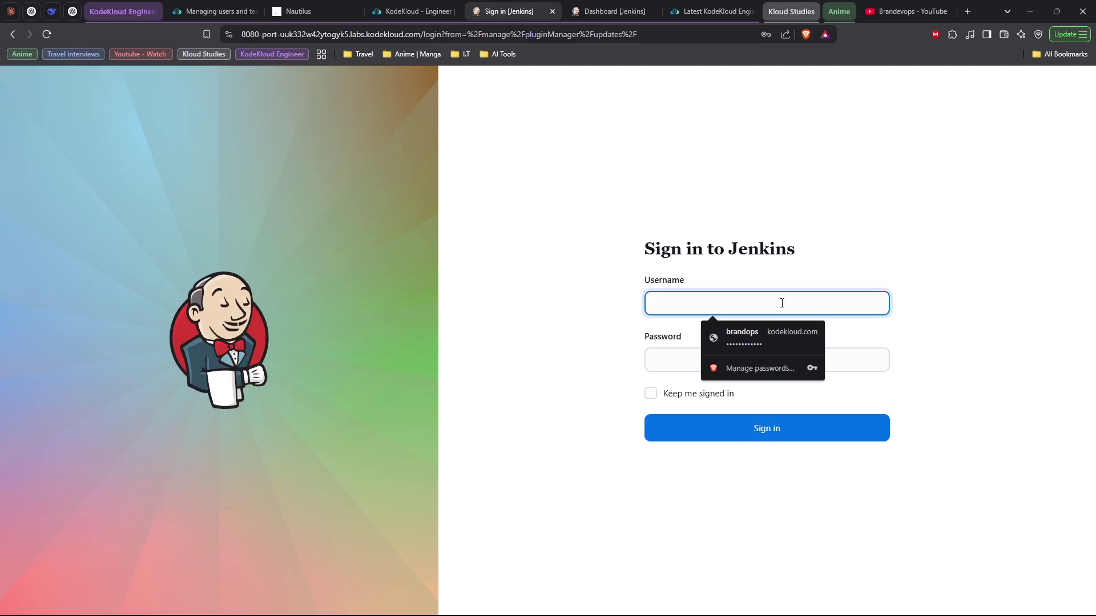
{"action": "type", "text": "adnu"}
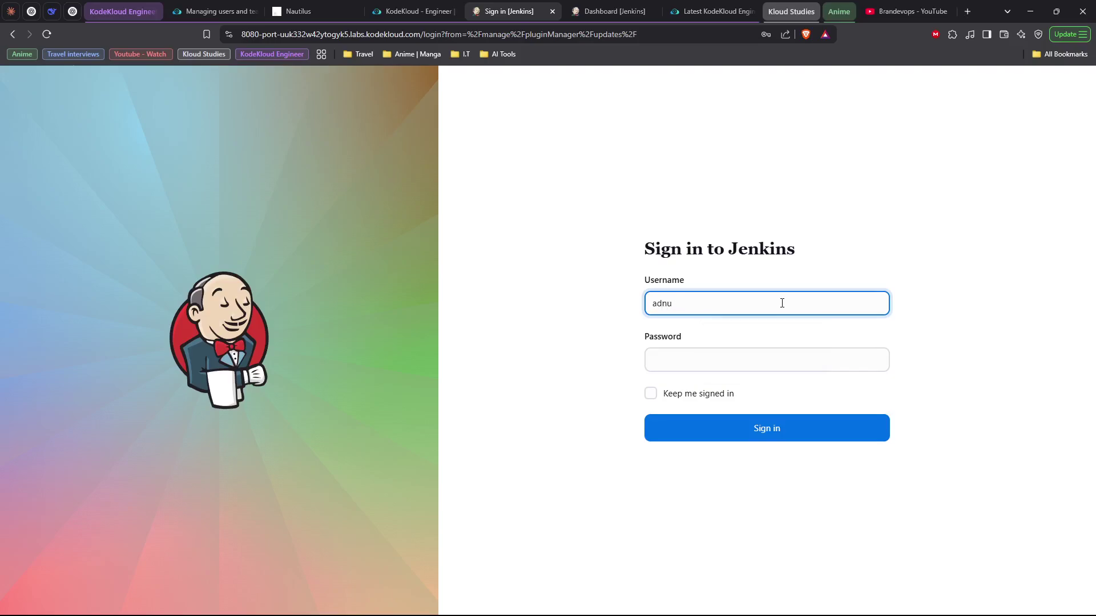
{"action": "key", "text": "BackSpace"}
{"action": "key", "text": "BackSpace"}
{"action": "type", "text": "nib"}
{"action": "key", "text": "BackSpace"}
{"action": "key", "text": "BackSpace"}
{"action": "type", "text": "min"}
{"action": "left_click", "coordinate": [671, 359]}
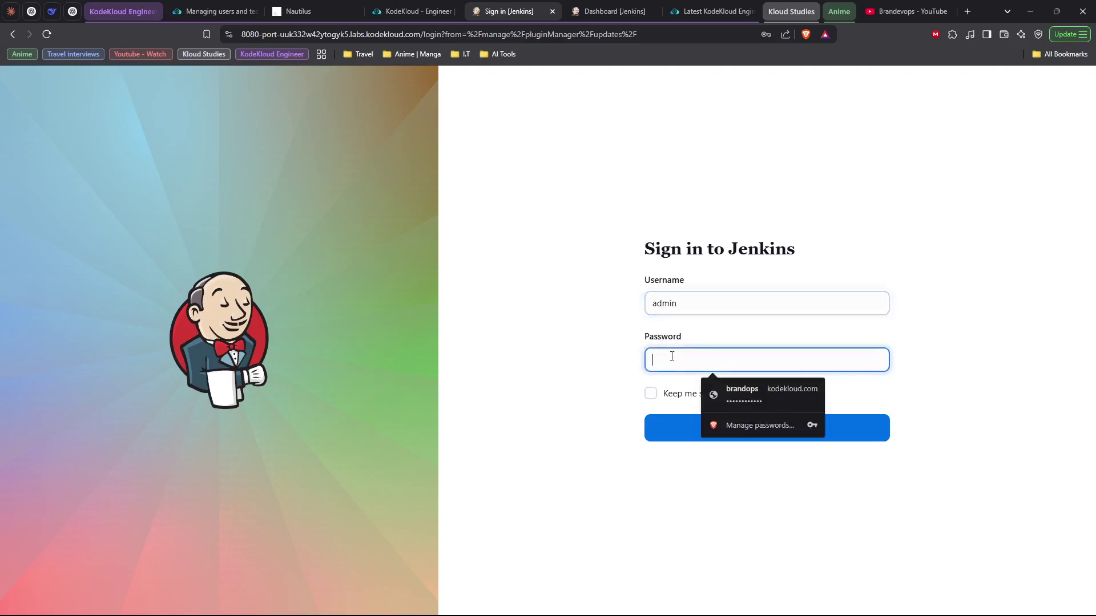
{"action": "right_click", "coordinate": [672, 359]}
{"action": "left_click", "coordinate": [728, 207]}
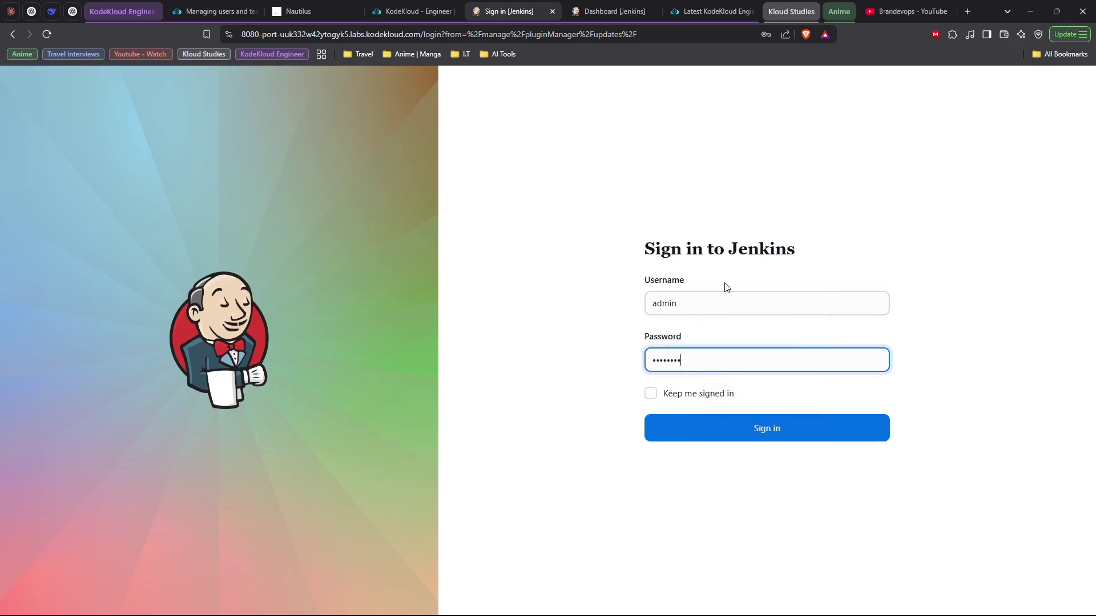
{"action": "left_click", "coordinate": [727, 418]}
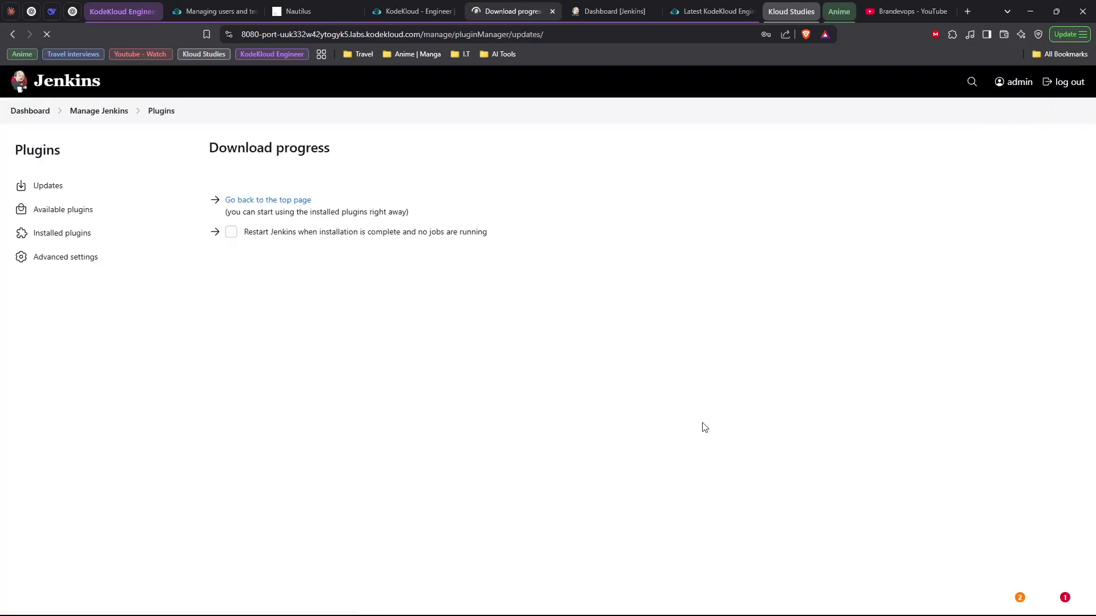
Search the installed plugins for git and gitlab, and check the load status of the Git and GitLab plugins.
{"action": "left_click", "coordinate": [49, 241]}
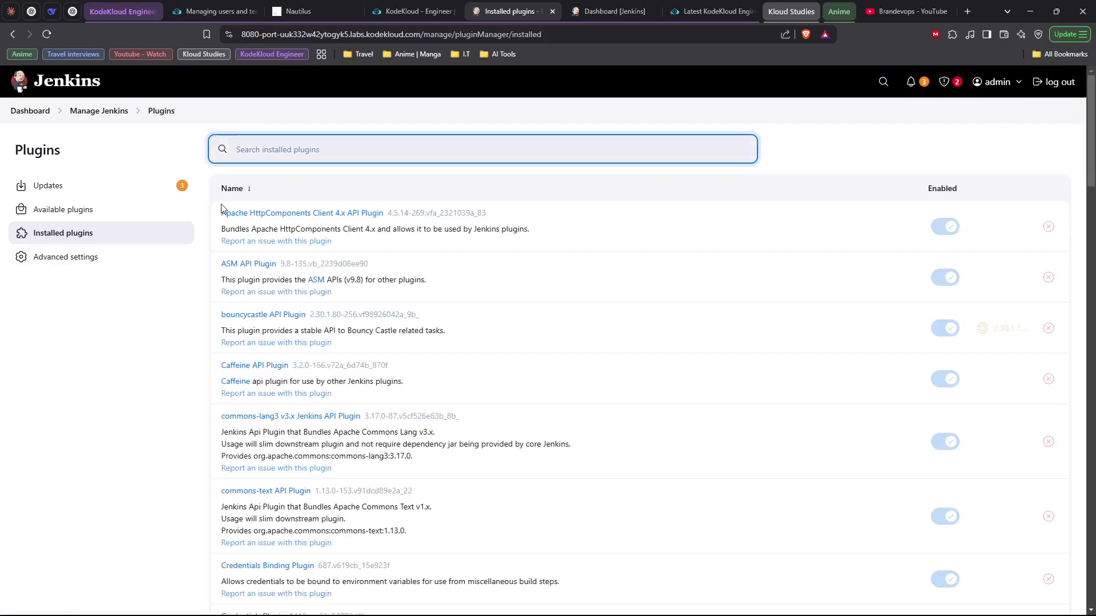
{"action": "type", "text": "git"}
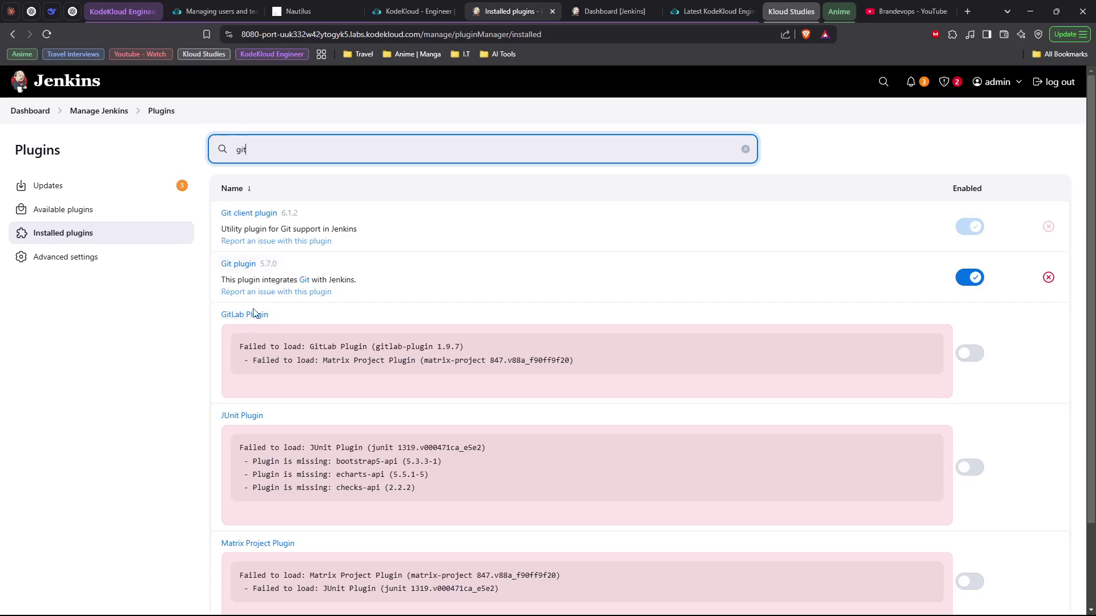
{"action": "scroll", "coordinate": [259, 367], "scroll_direction": "down", "scroll_amount": 2}
{"action": "scroll", "coordinate": [259, 367], "scroll_direction": "up", "scroll_amount": 2}
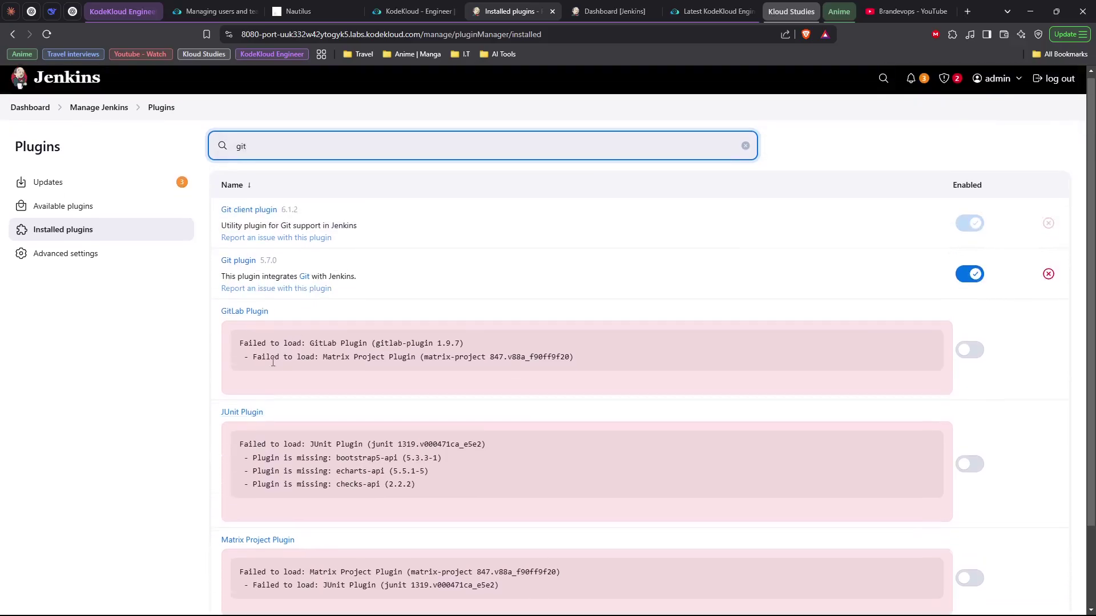
{"action": "scroll", "coordinate": [263, 360], "scroll_direction": "down", "scroll_amount": 2}
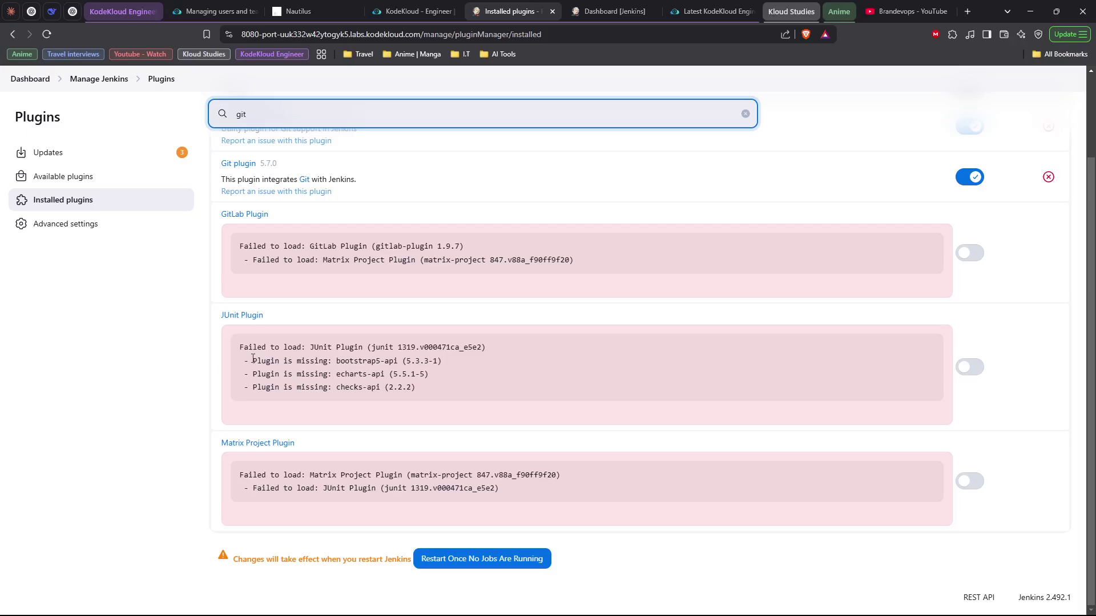
{"action": "scroll", "coordinate": [253, 358], "scroll_direction": "up", "scroll_amount": 2}
{"action": "type", "text": "lab"}
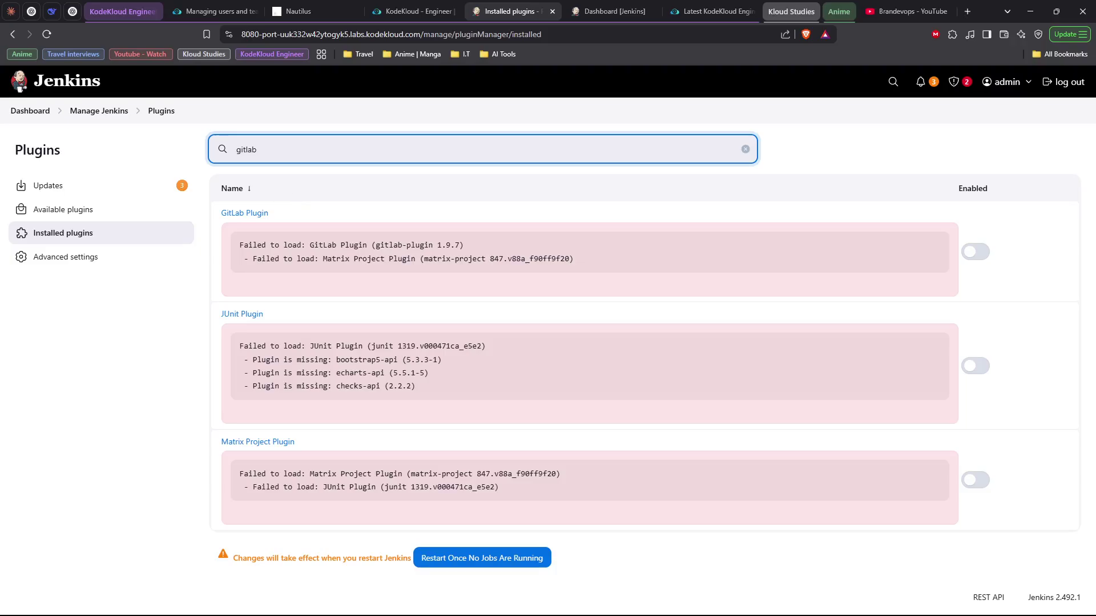
Search the available plugins for gitlab and install the GitLab plugin again.
{"action": "left_click", "coordinate": [114, 211]}
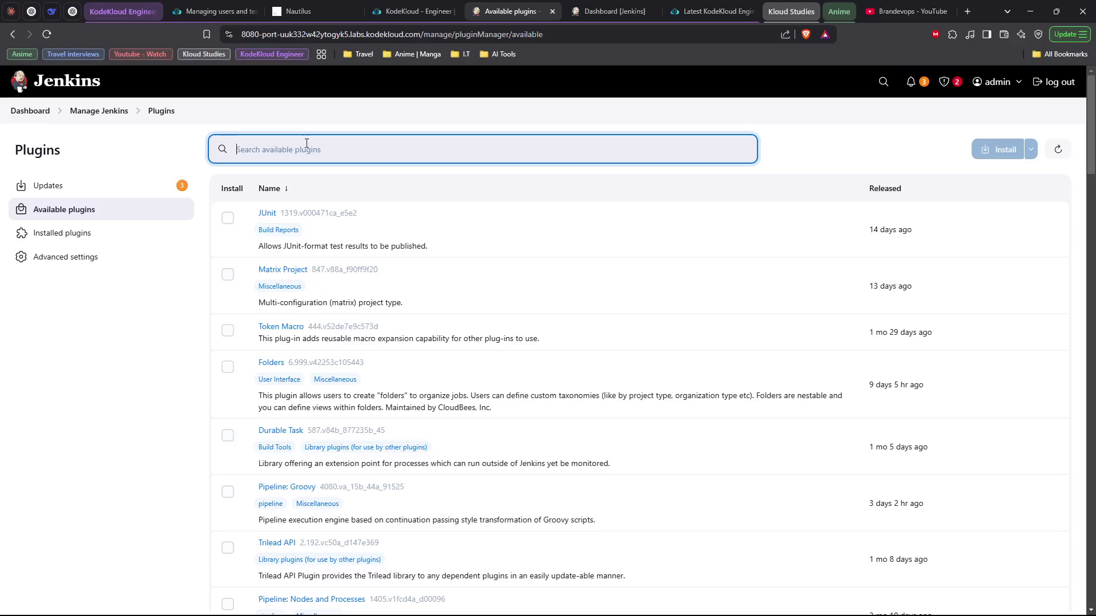
{"action": "type", "text": "gitla"}
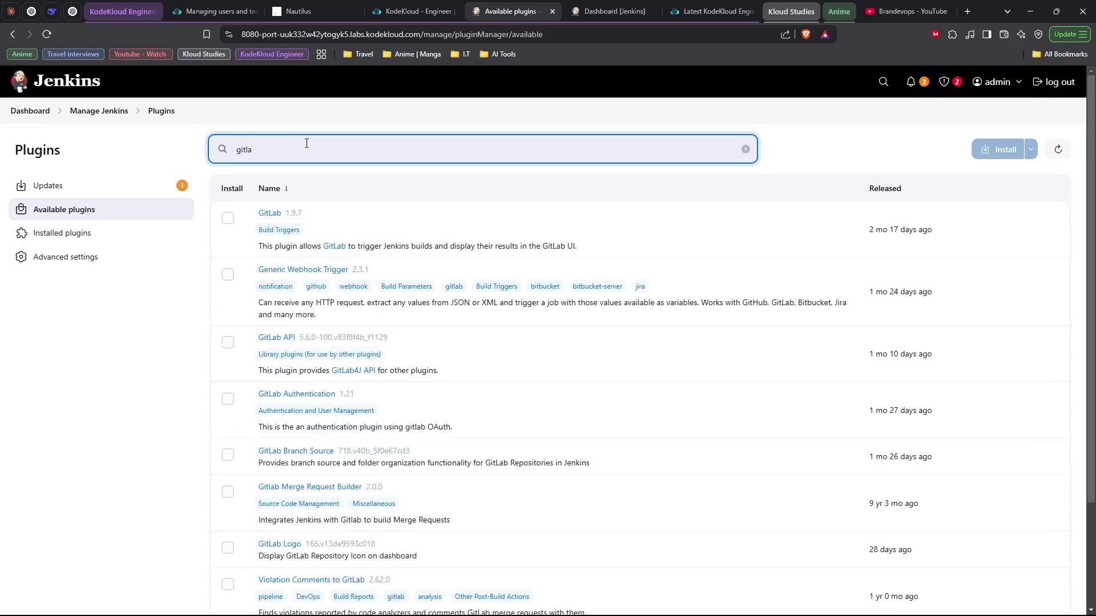
{"action": "type", "text": "b"}
{"action": "left_click", "coordinate": [228, 219]}
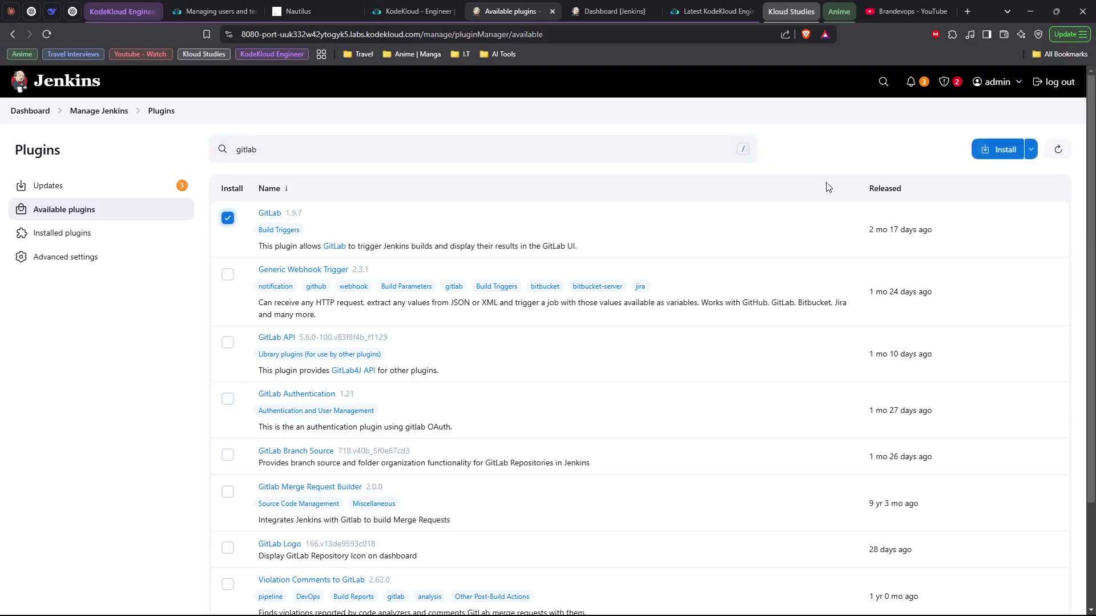
{"action": "left_click", "coordinate": [996, 150]}
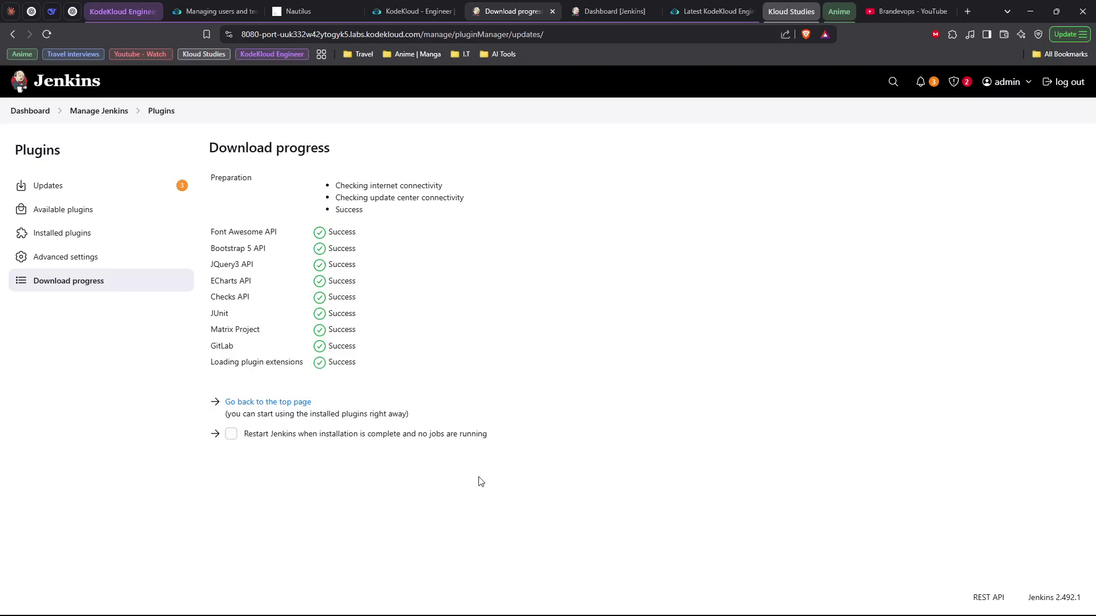
Set Jenkins to restart when installation is complete and no jobs are running, and sign back in as admin with the account password.
{"action": "left_click", "coordinate": [231, 435]}
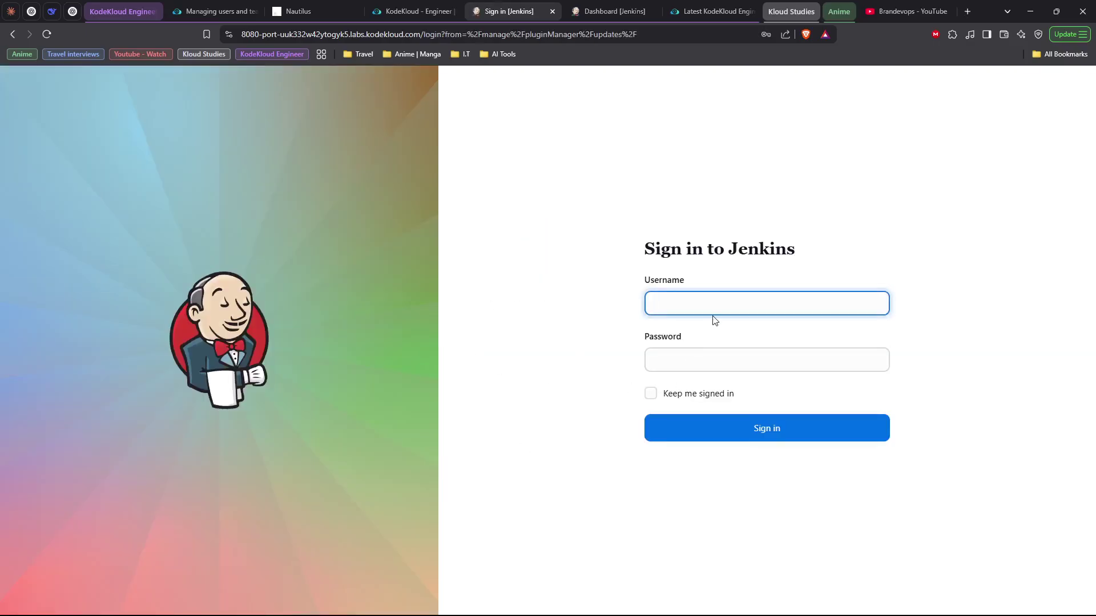
{"action": "left_click", "coordinate": [713, 314]}
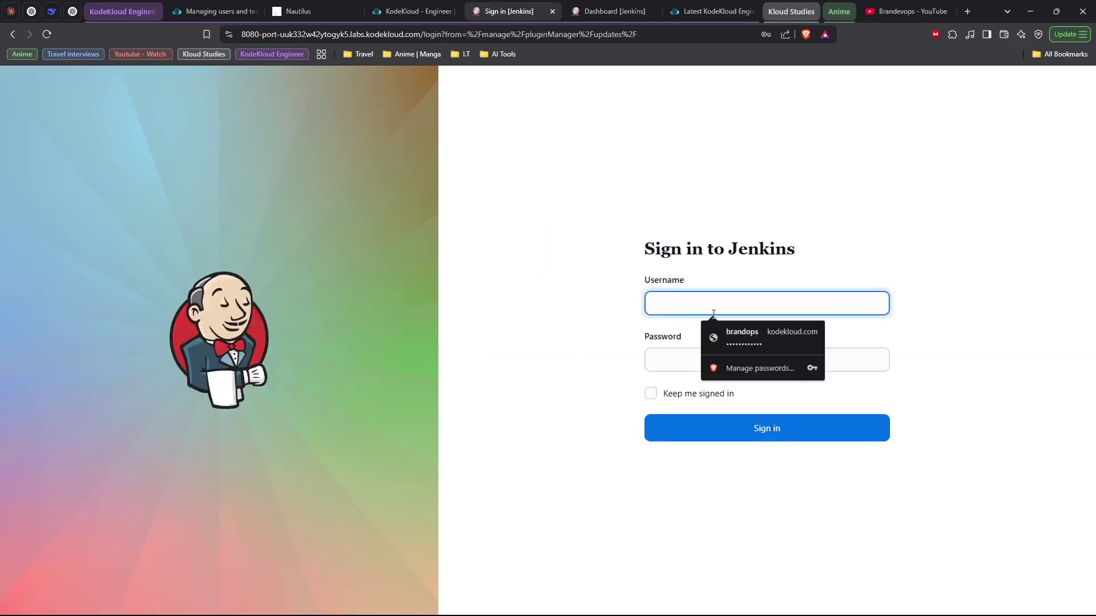
{"action": "type", "text": "q"}
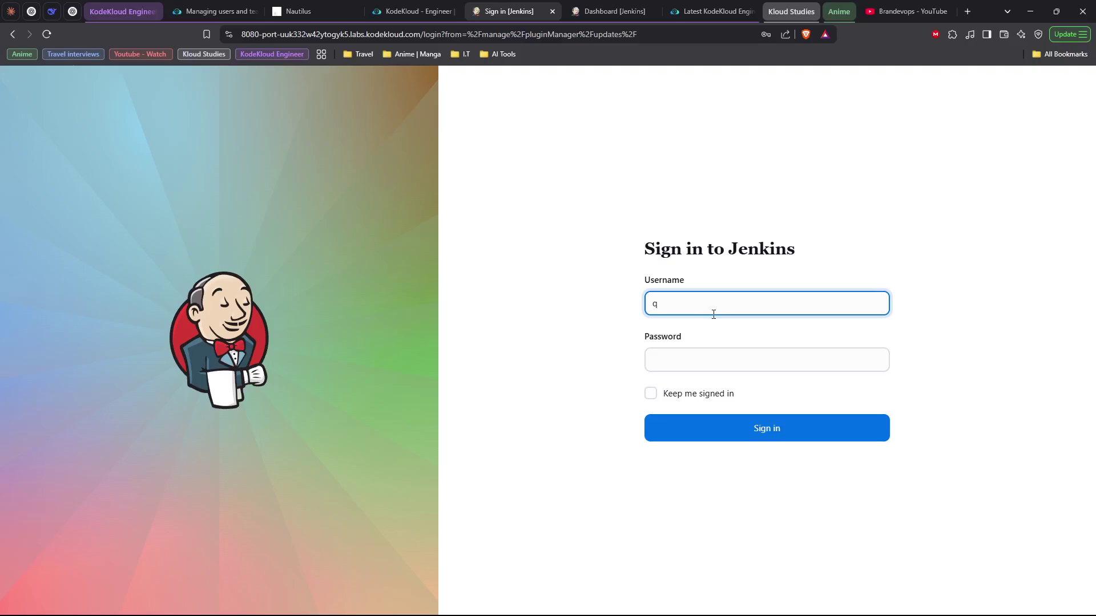
{"action": "key", "text": "BackSpace"}
{"action": "type", "text": "admin"}
{"action": "key", "text": "Tab"}
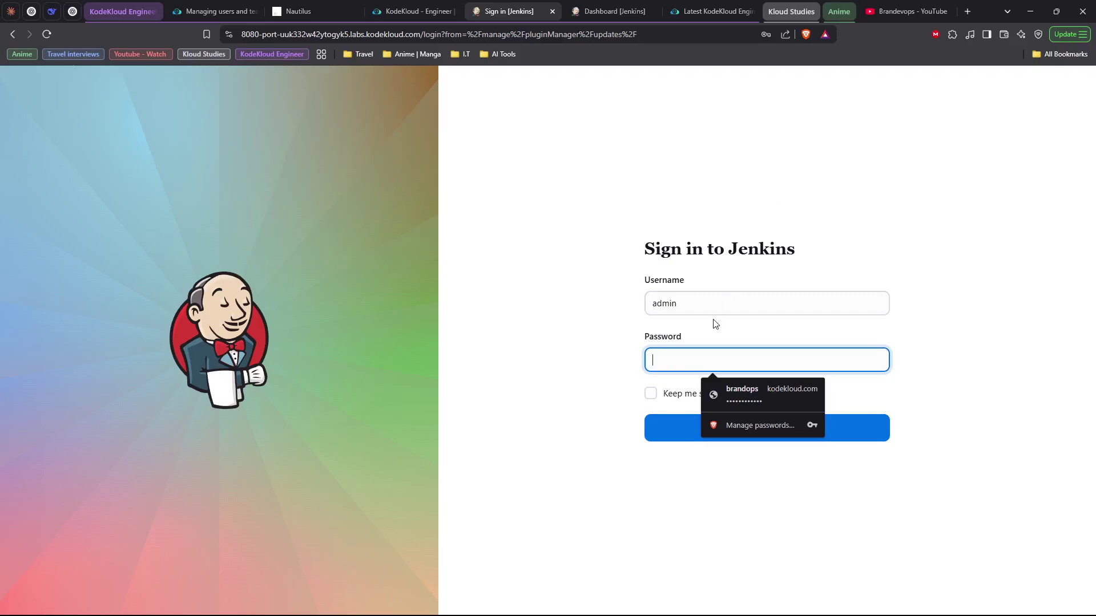
{"action": "right_click", "coordinate": [672, 367]}
{"action": "left_click", "coordinate": [734, 220]}
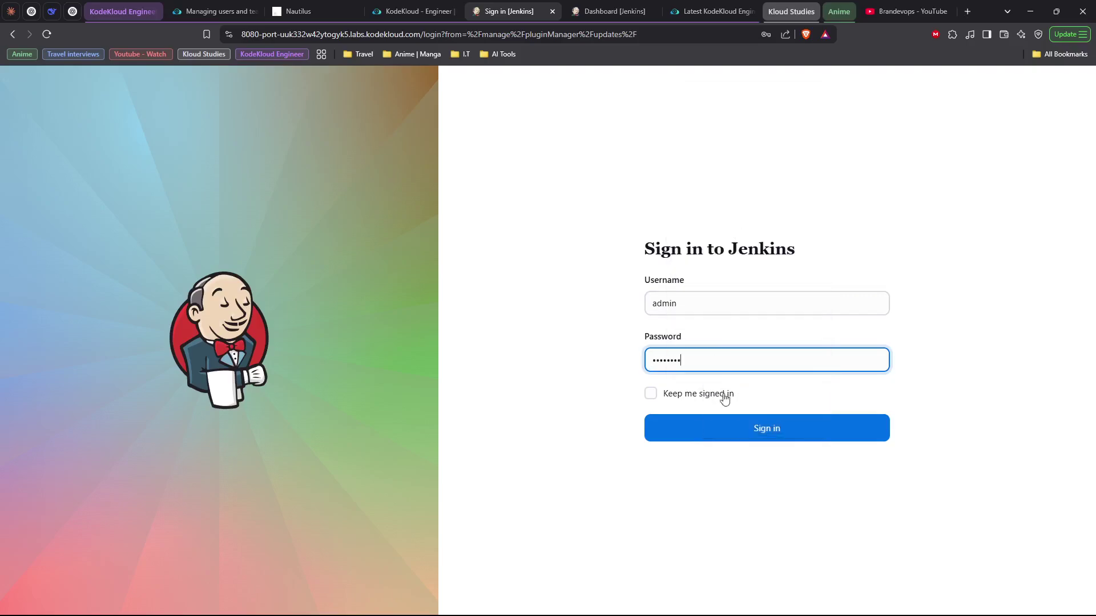
{"action": "left_click", "coordinate": [723, 425]}
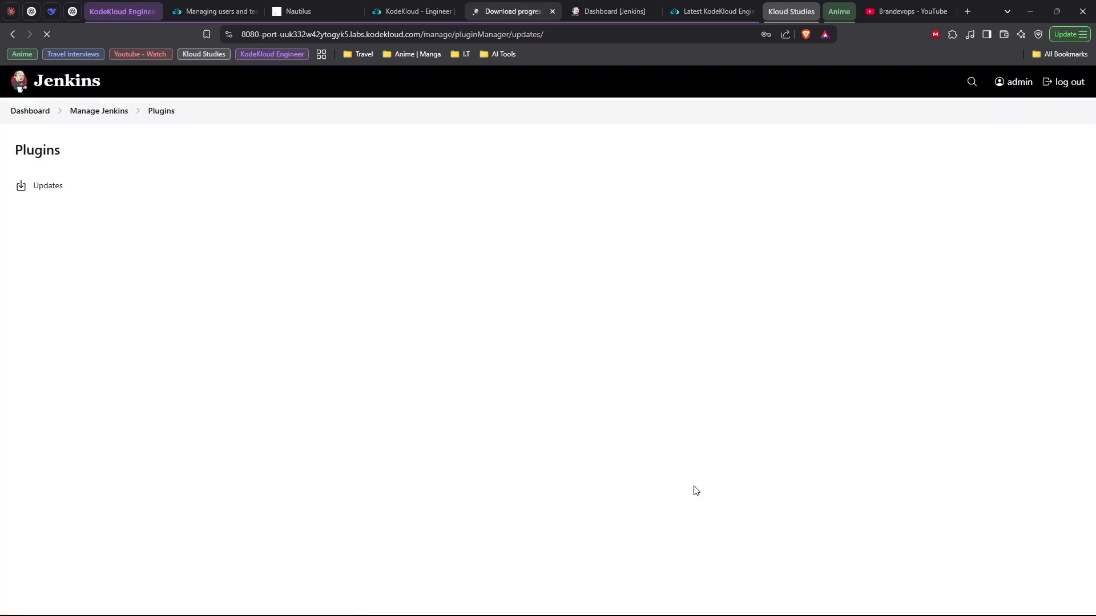
Search the installed plugins for git to check that the Git and GitLab plugins are installed and enabled.
{"action": "left_click", "coordinate": [90, 242]}
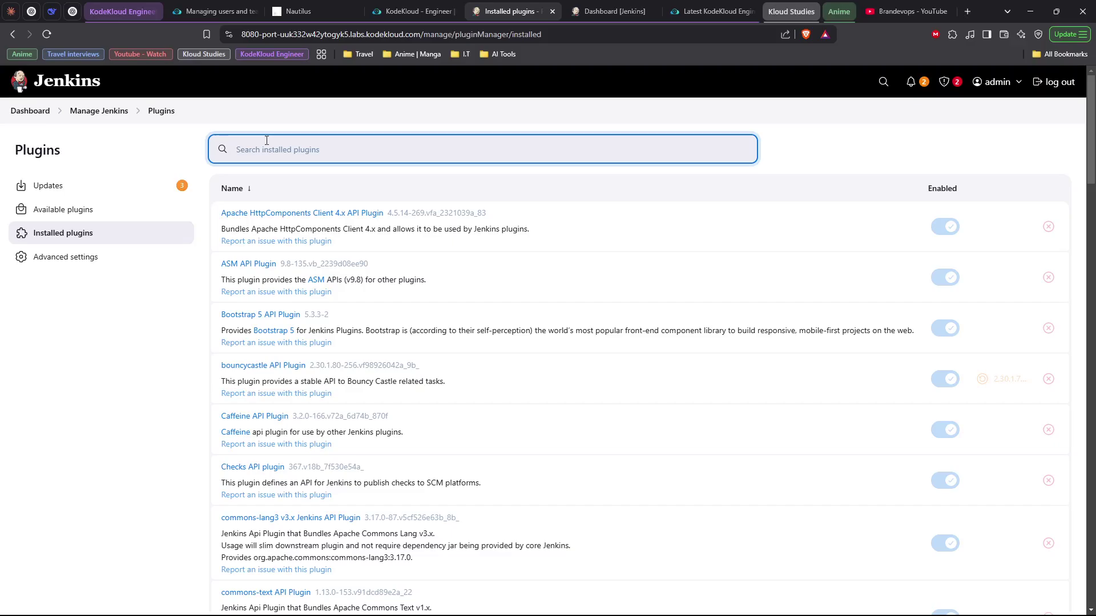
{"action": "type", "text": "git"}
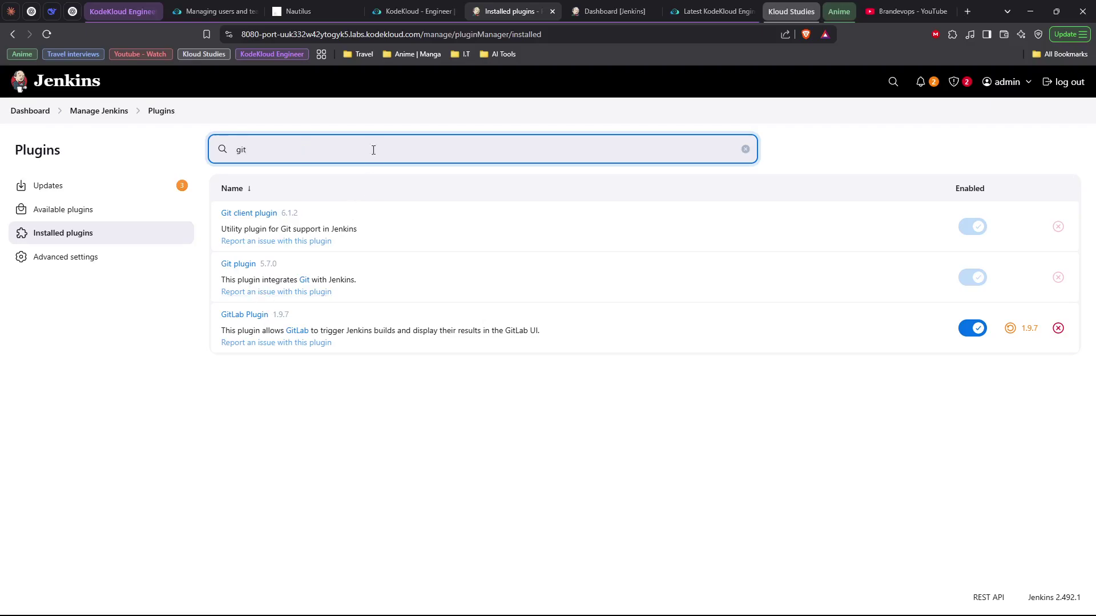
Return to the KodeKloud lab task, submit it for checking and confirm marking it as completed.
{"action": "left_click", "coordinate": [407, 14]}
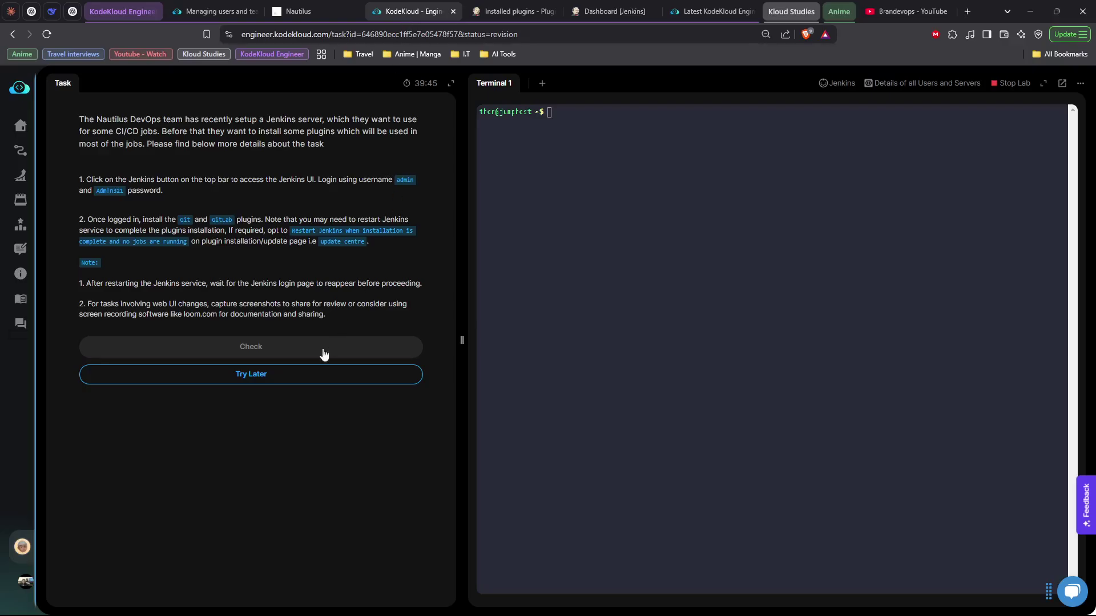
{"action": "left_click", "coordinate": [221, 348]}
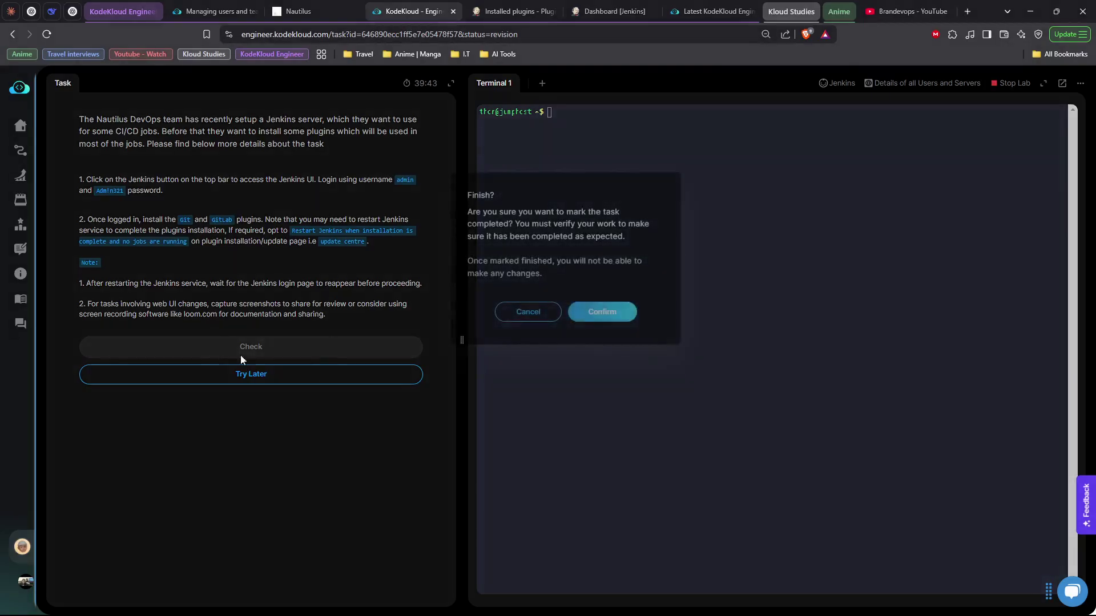
{"action": "left_click", "coordinate": [625, 319]}
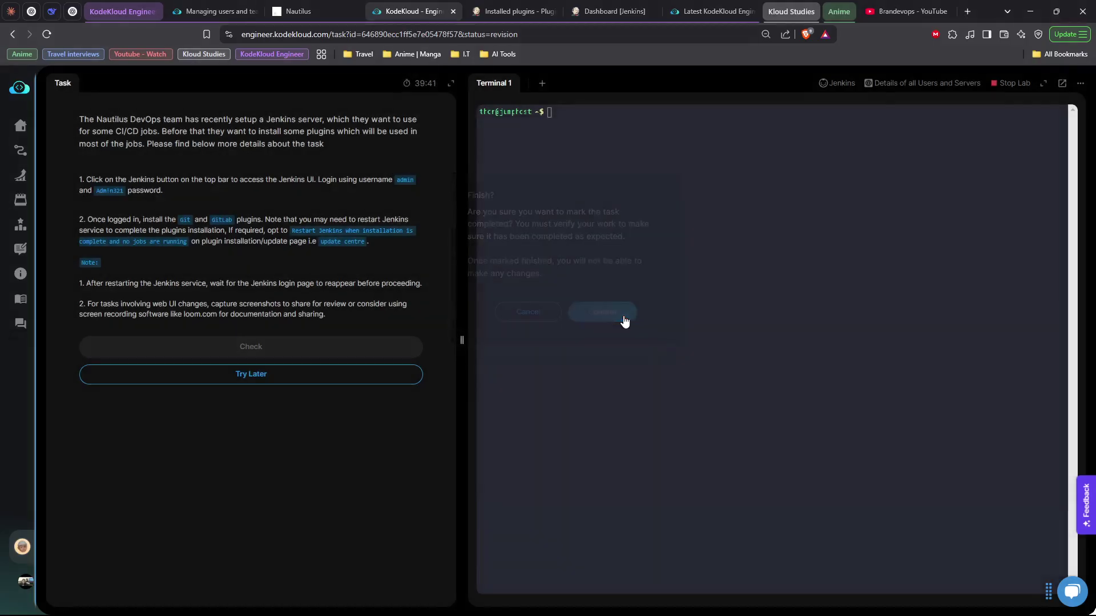